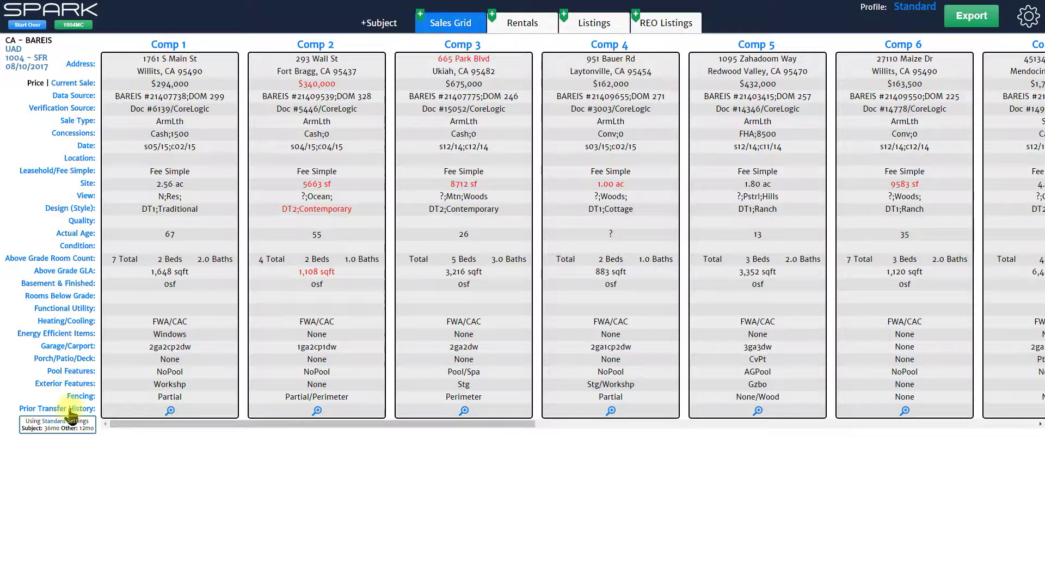
- Review the Heating/Cooling and Verification Source settings of the Standard profile without changing them
{"action": "left_click", "coordinate": [78, 322]}
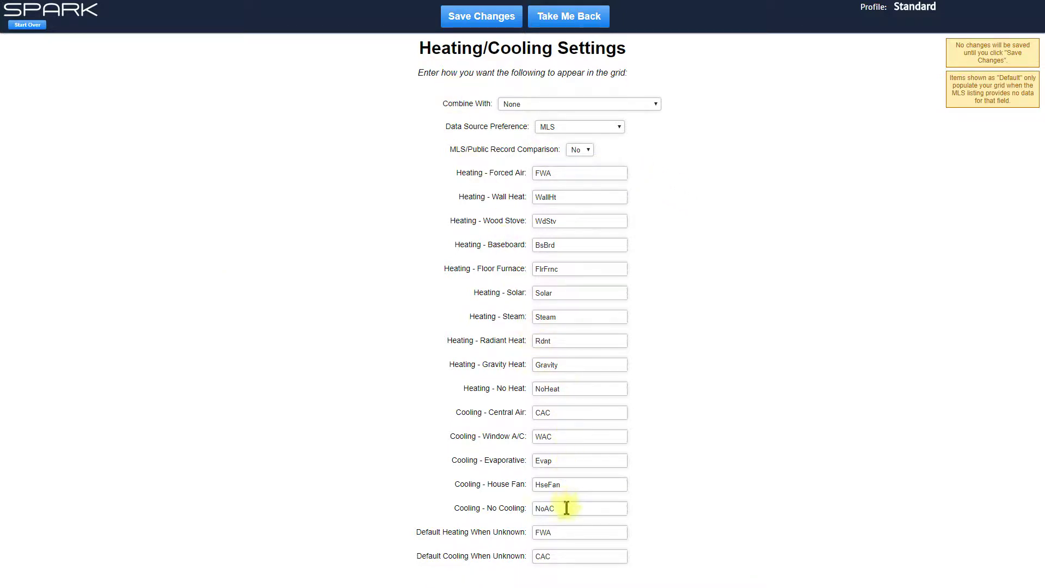
{"action": "left_click", "coordinate": [579, 32]}
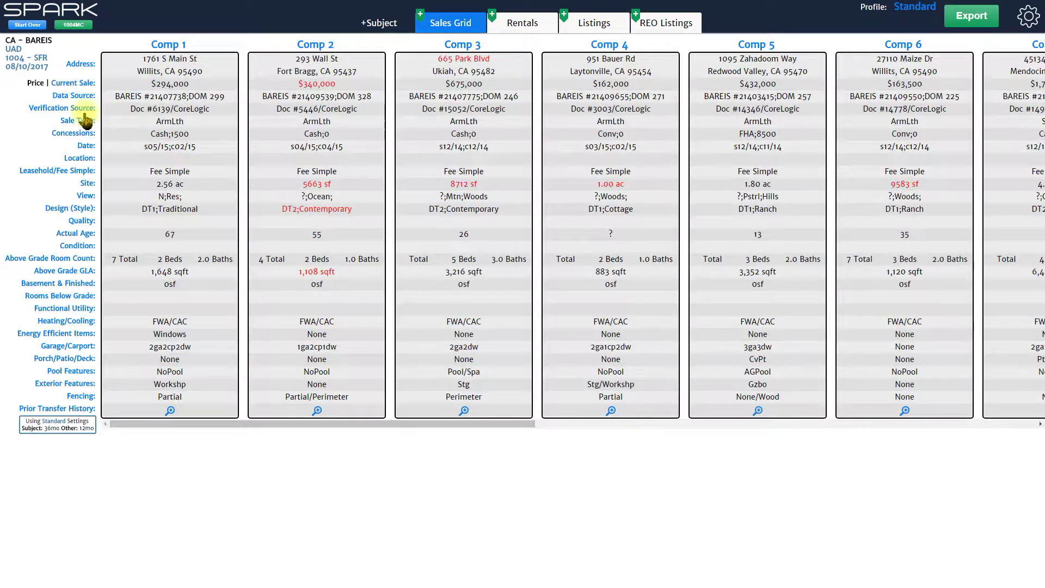
{"action": "left_click", "coordinate": [82, 108]}
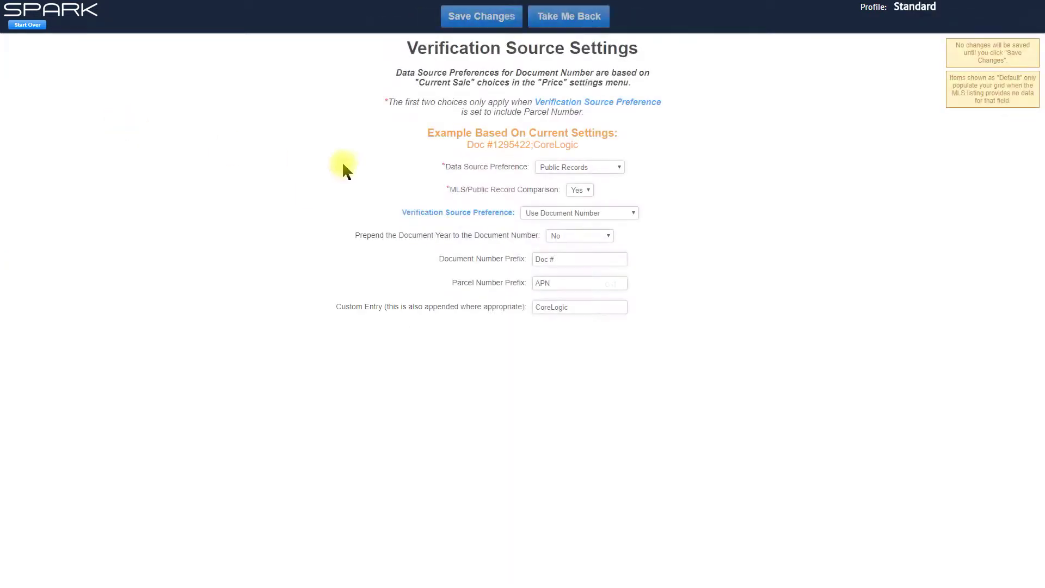
{"action": "left_click", "coordinate": [566, 23]}
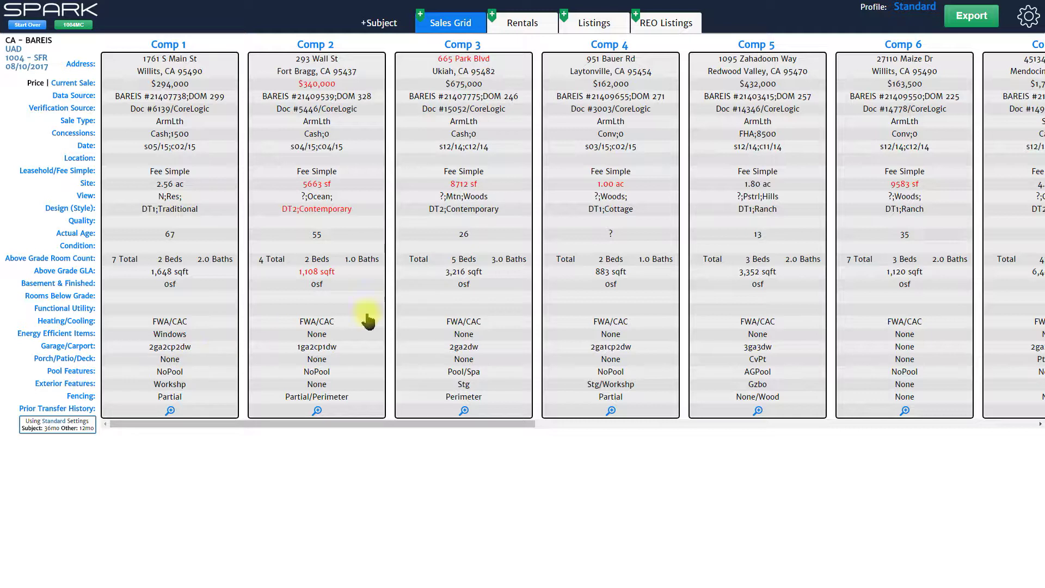
- Switch the sales grid to the Condo profile
{"action": "left_click", "coordinate": [921, 10]}
{"action": "left_click", "coordinate": [920, 7]}
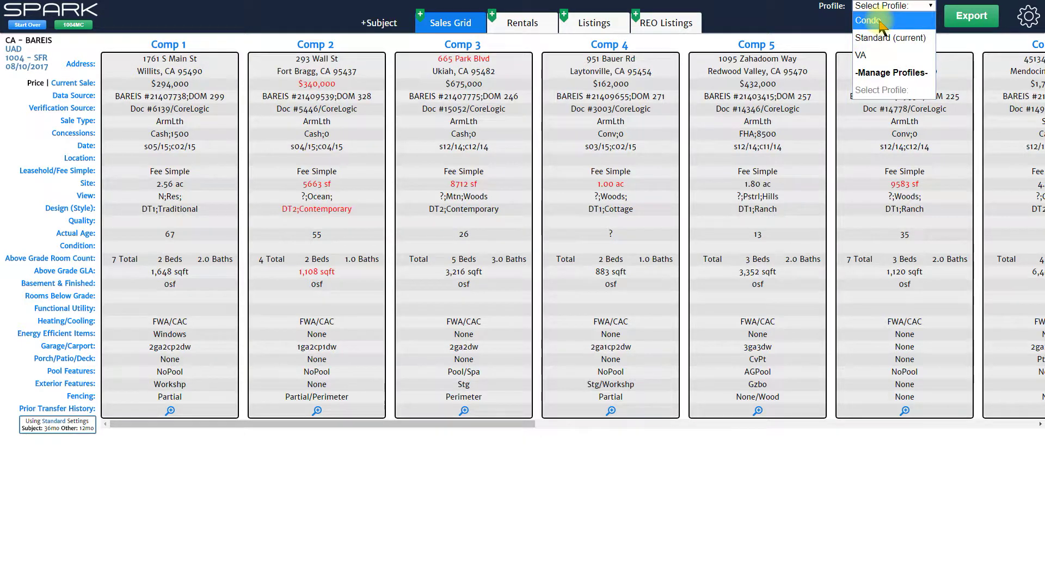
{"action": "left_click", "coordinate": [877, 21]}
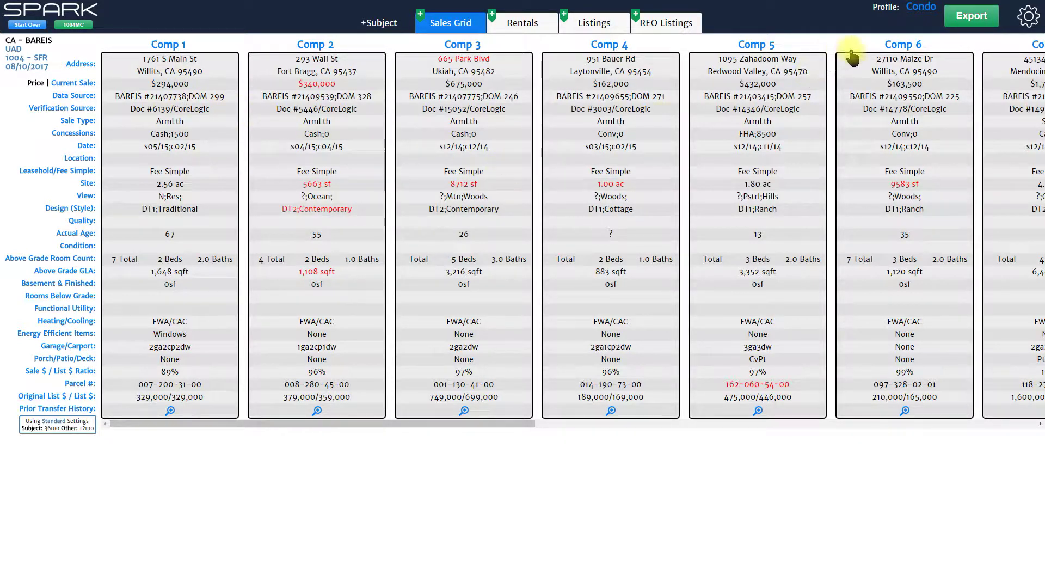
- Open profile management and clone the Standard profile
{"action": "left_click", "coordinate": [924, 10]}
{"action": "left_click", "coordinate": [925, 8]}
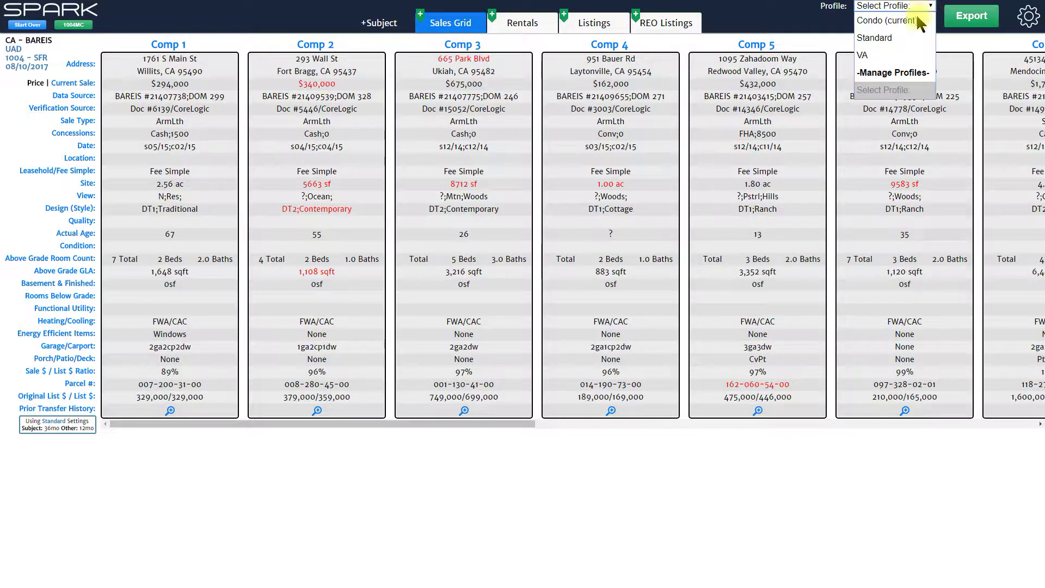
{"action": "left_click", "coordinate": [895, 76]}
{"action": "mouse_move", "coordinate": [402, 119]}
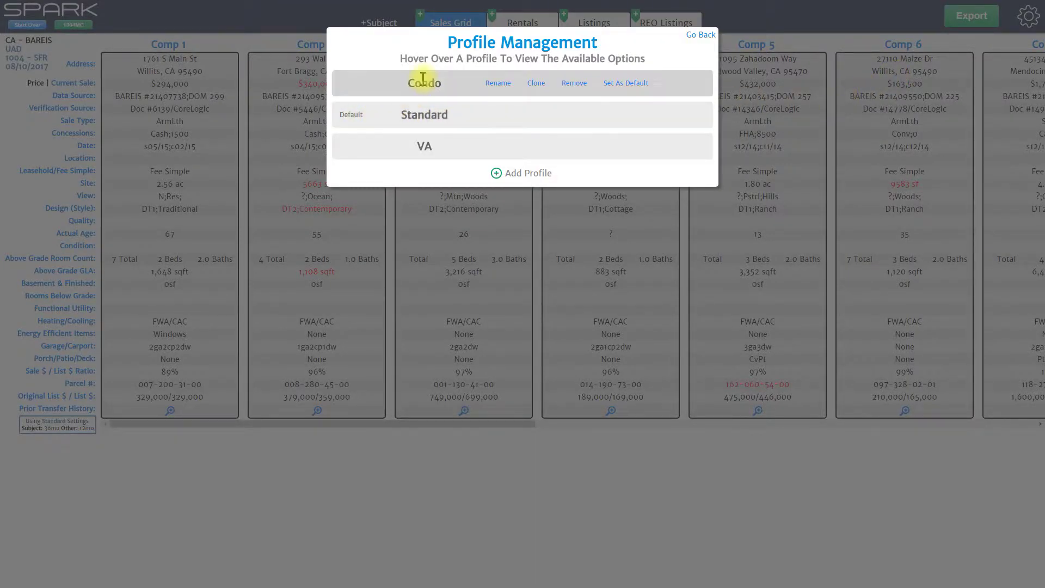
{"action": "mouse_move", "coordinate": [425, 149]}
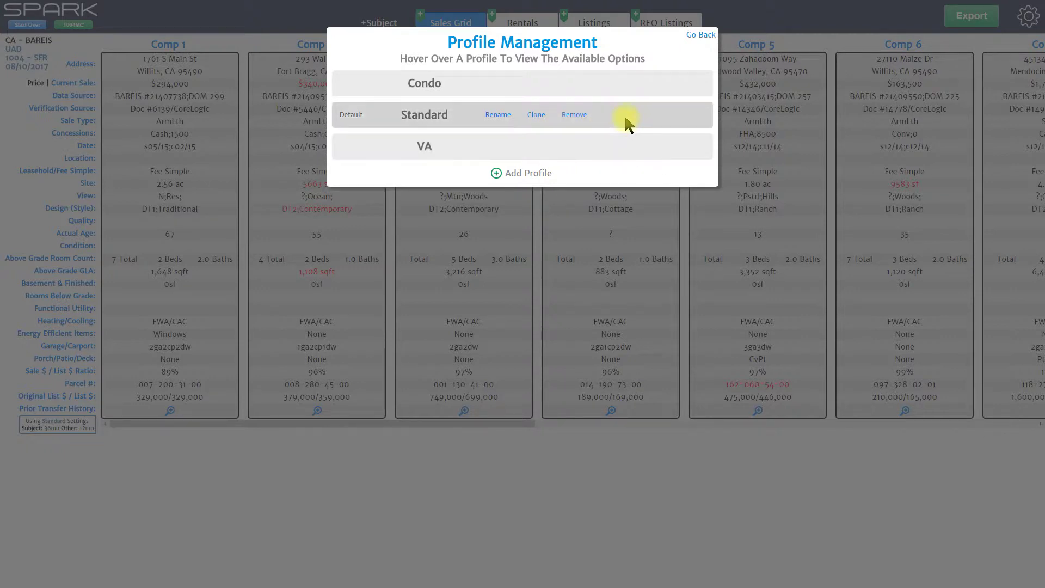
{"action": "left_click", "coordinate": [536, 116]}
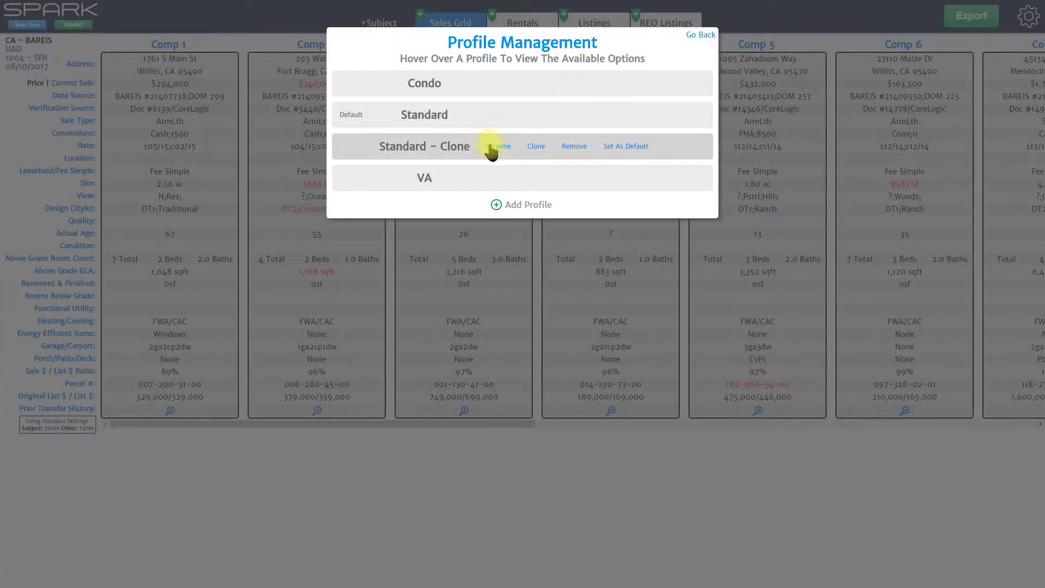
- Rename the cloned Standard profile as XYZ Lender and return to the sales grid
{"action": "left_click", "coordinate": [499, 146]}
{"action": "left_click_drag", "start_coordinate": [542, 58], "coordinate": [422, 64]}
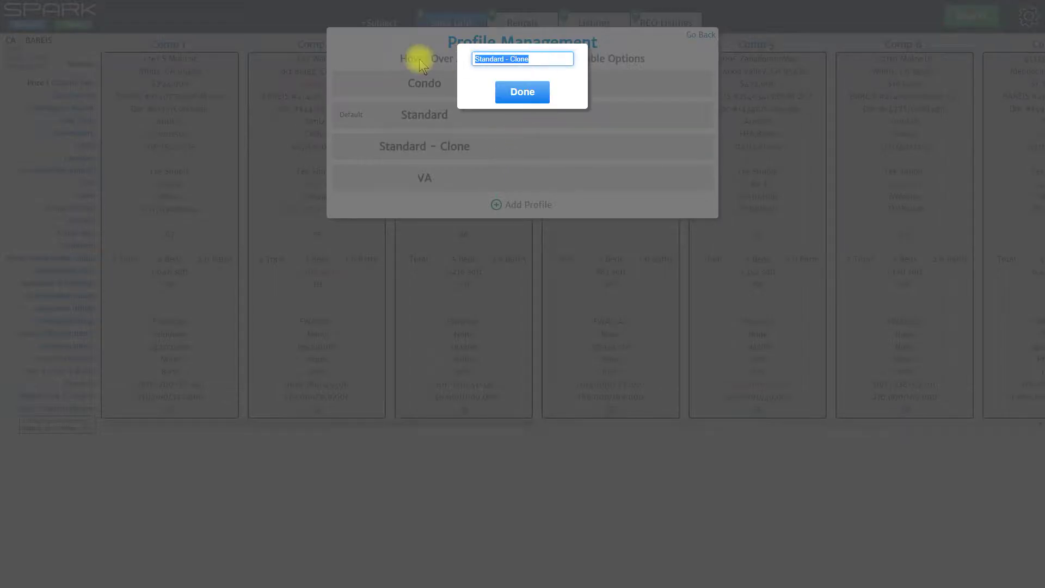
{"action": "type", "text": "XYZ Lender"}
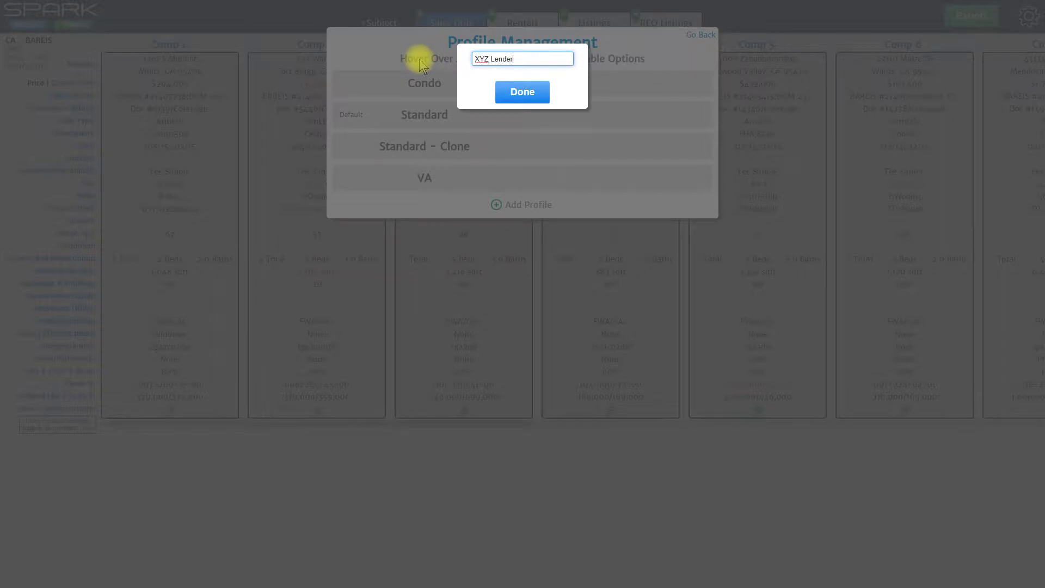
{"action": "left_click", "coordinate": [523, 93]}
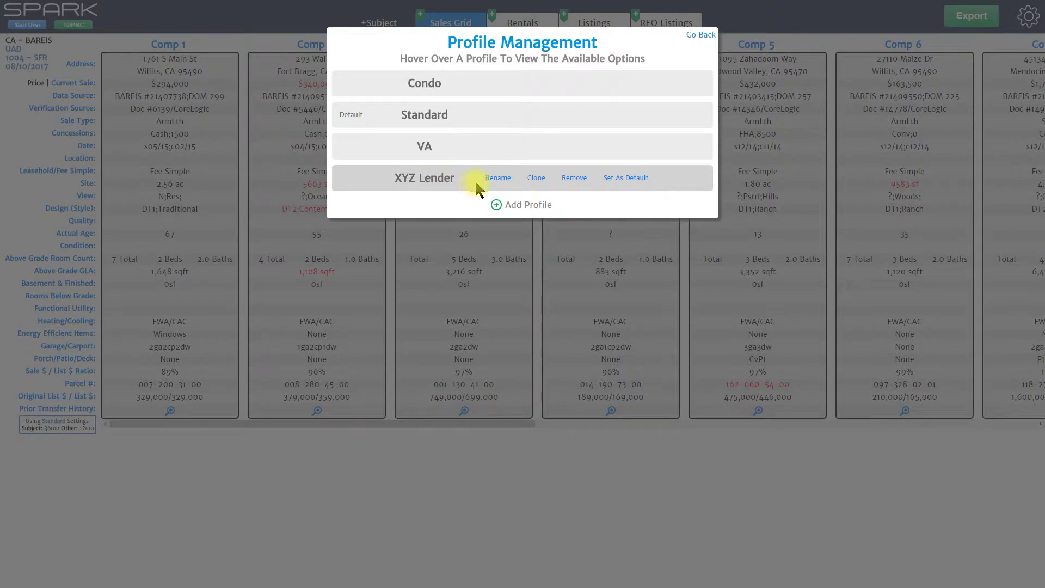
{"action": "left_click", "coordinate": [697, 37]}
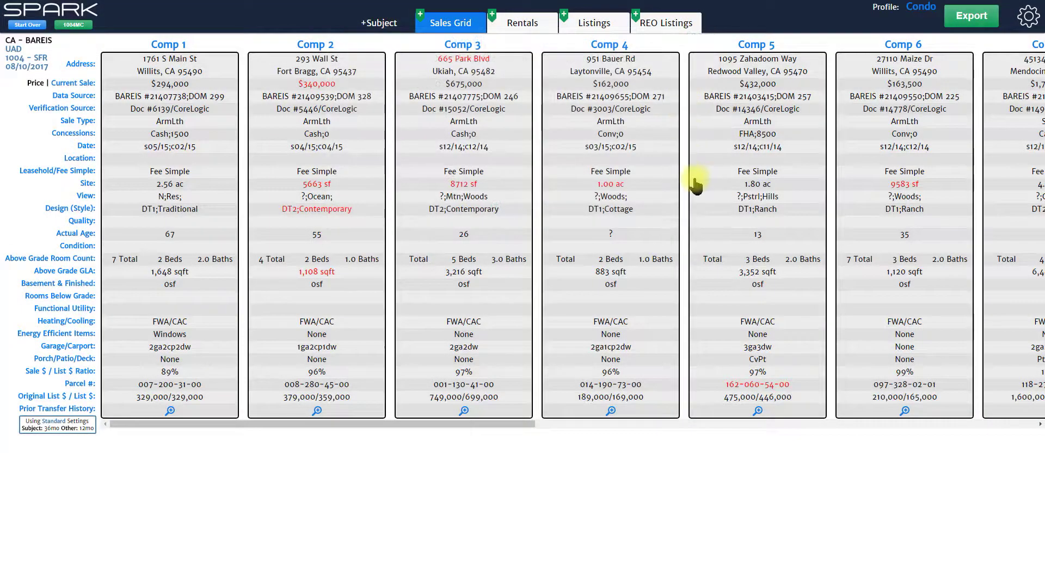
- Switch the sales grid to the XYZ Lender profile
{"action": "left_click", "coordinate": [920, 12]}
{"action": "left_click", "coordinate": [920, 6]}
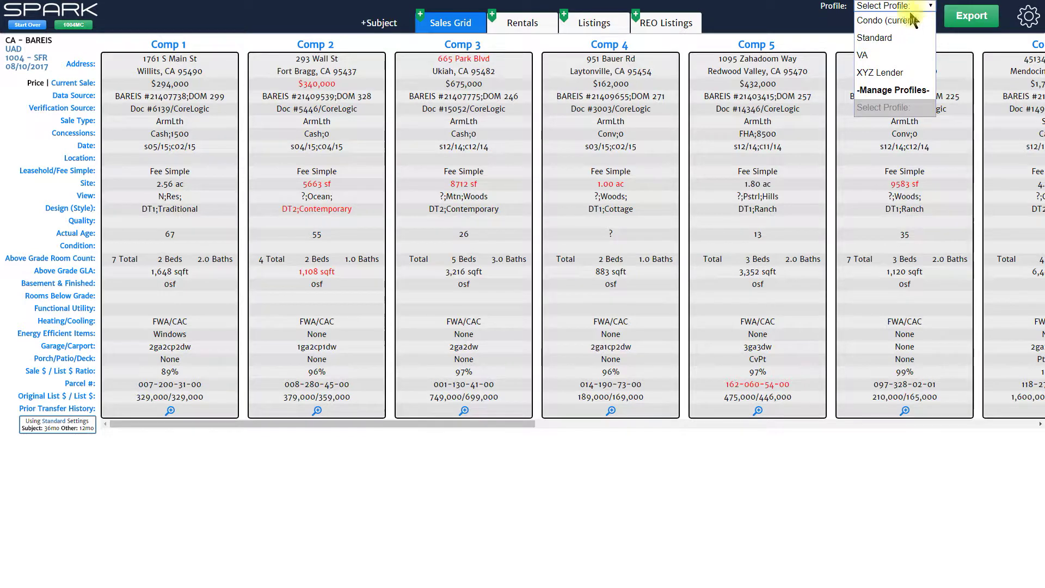
{"action": "left_click", "coordinate": [885, 73]}
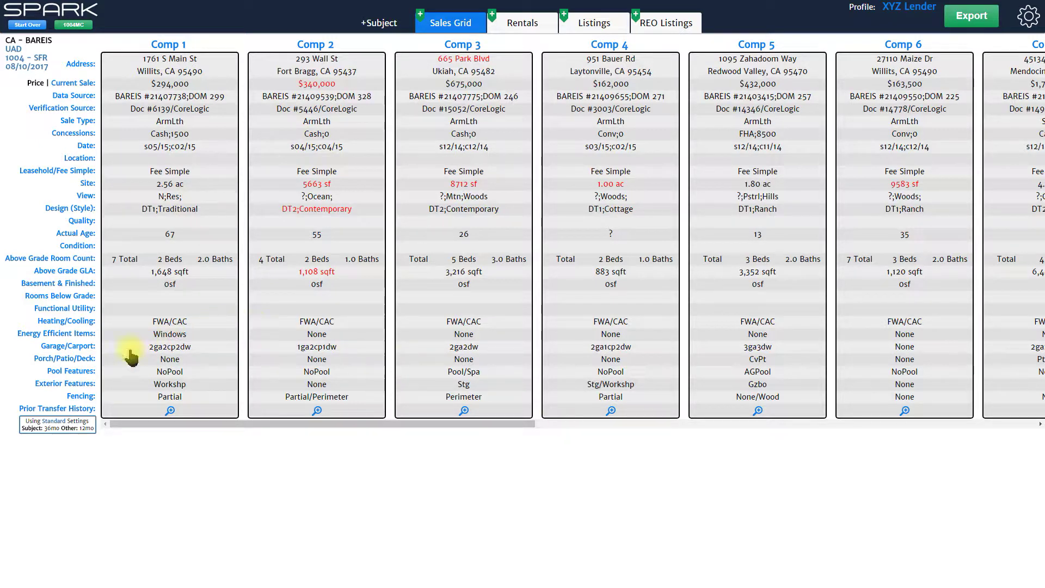
- Set the standard months back to include for comps to 36 in the Prior Transfer History settings, and save
{"action": "left_click", "coordinate": [76, 418]}
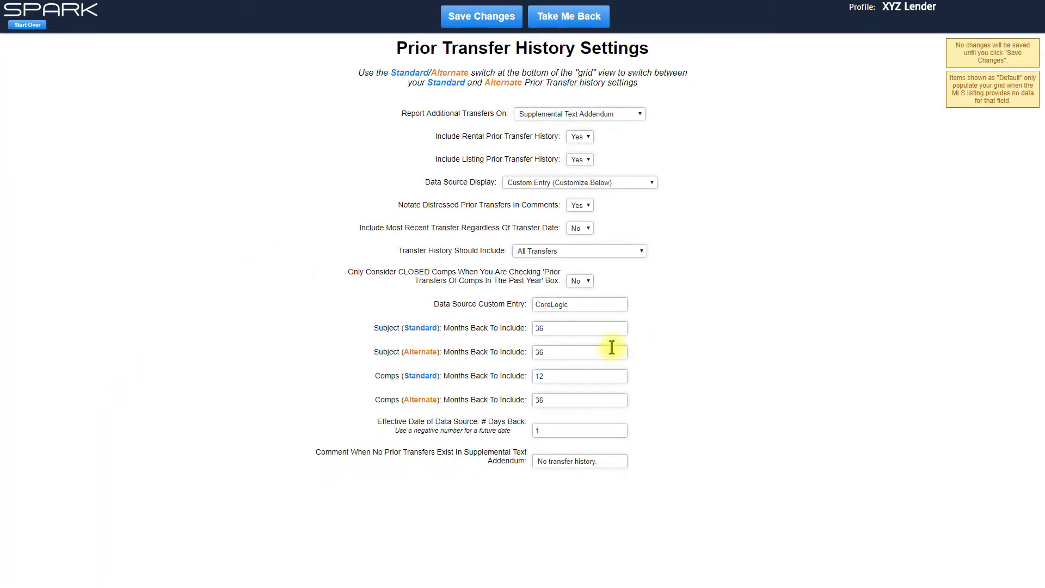
{"action": "left_click_drag", "start_coordinate": [552, 383], "coordinate": [460, 379]}
{"action": "type", "text": "36"}
{"action": "left_click", "coordinate": [482, 17]}
{"action": "left_click", "coordinate": [555, 22]}
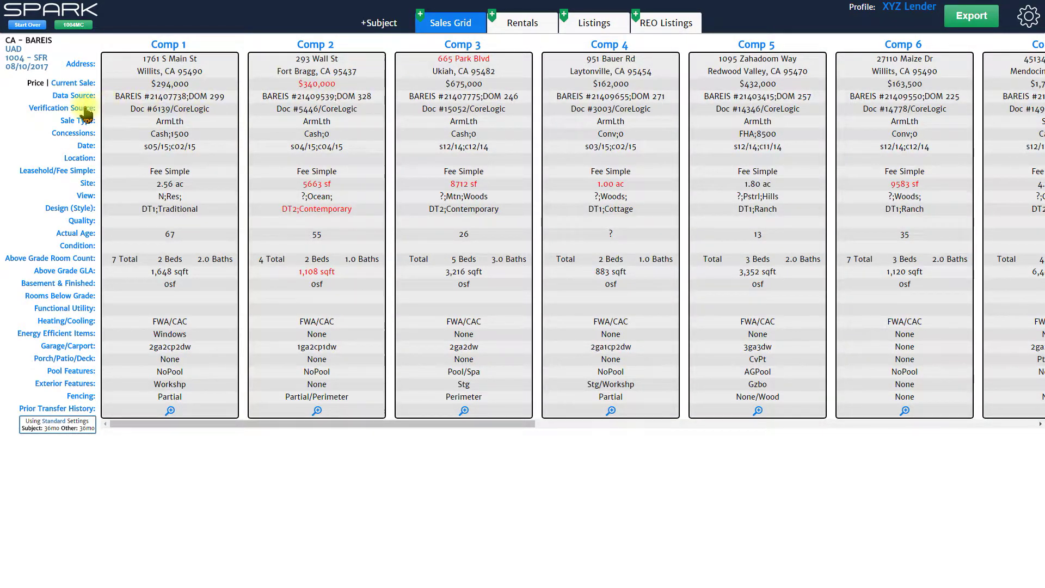
- Set the Verification Source Preference to Use Document & List Price, save it, and return to the grid
{"action": "left_click", "coordinate": [80, 110]}
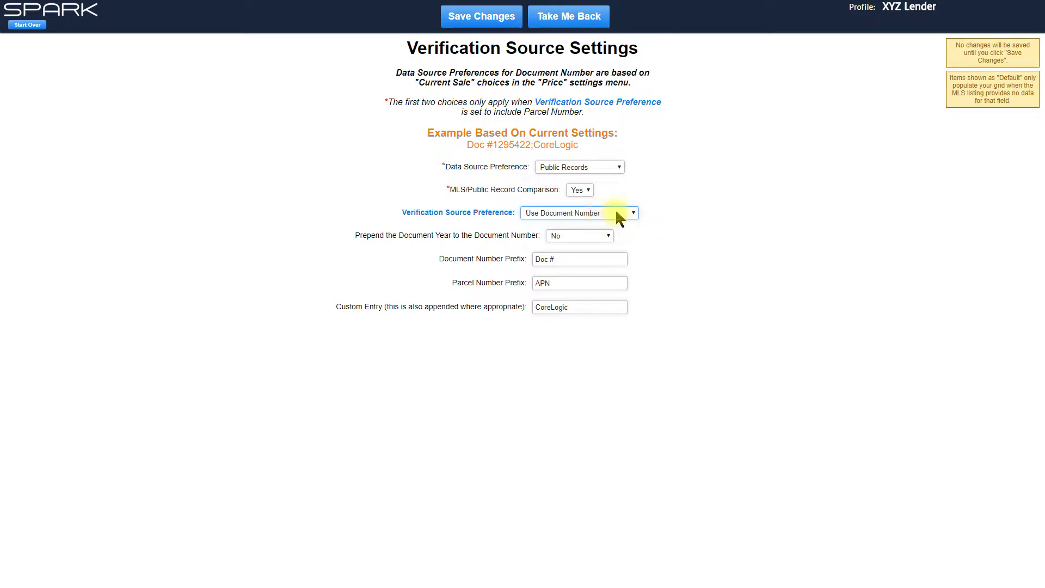
{"action": "left_click", "coordinate": [617, 213]}
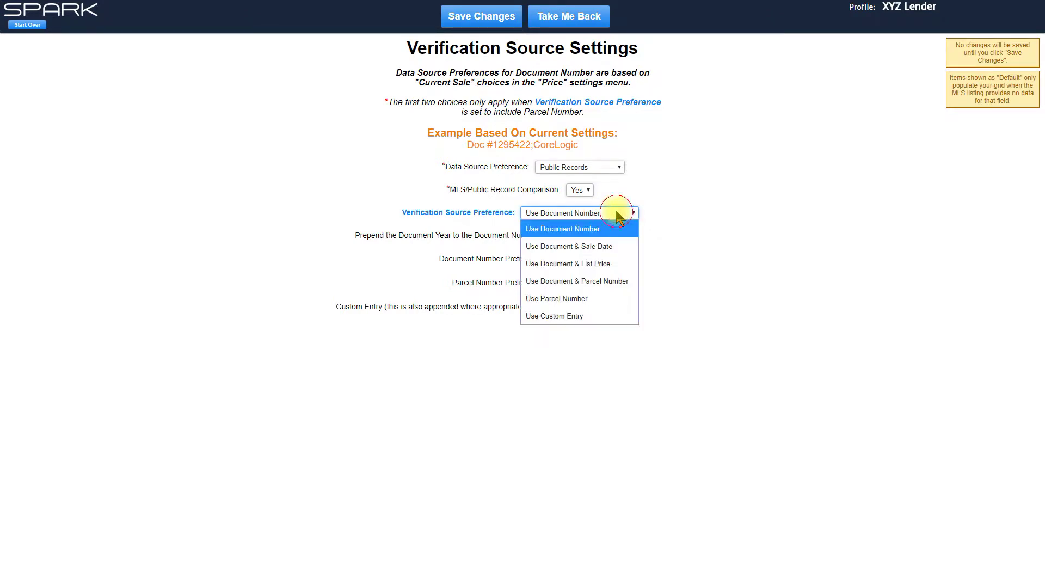
{"action": "left_click", "coordinate": [597, 264]}
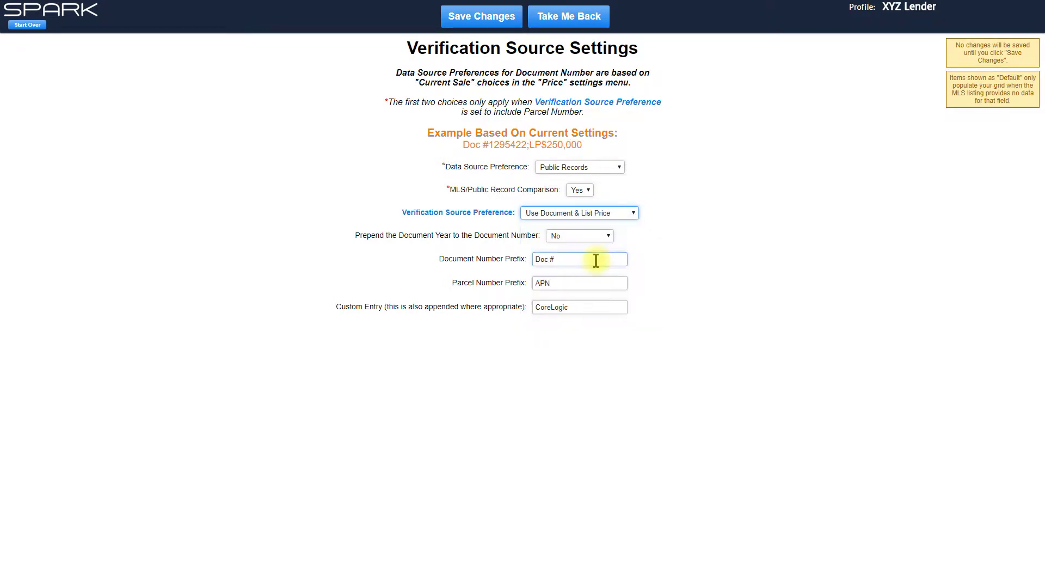
{"action": "left_click", "coordinate": [489, 16]}
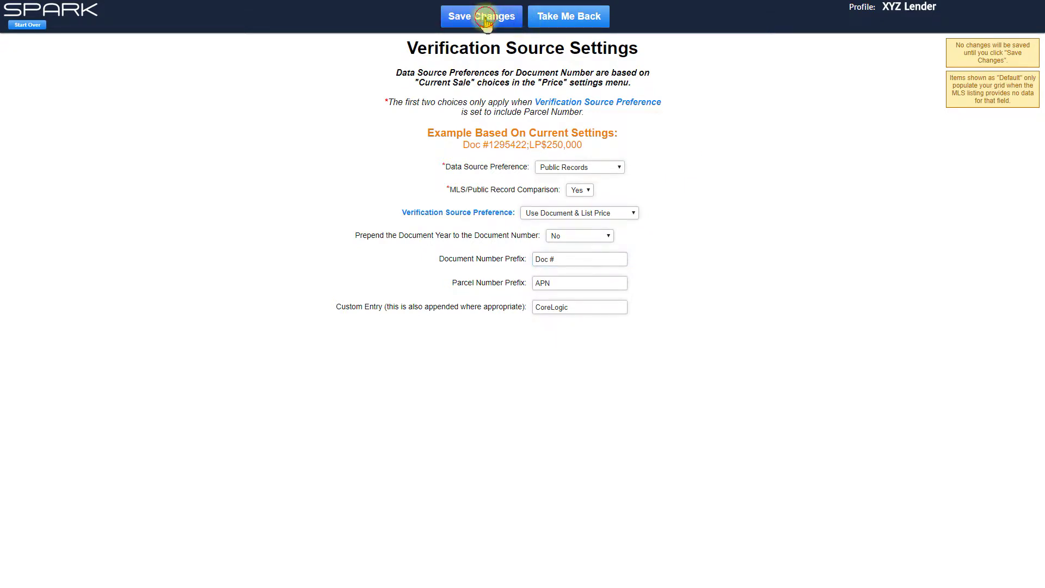
{"action": "left_click", "coordinate": [569, 17]}
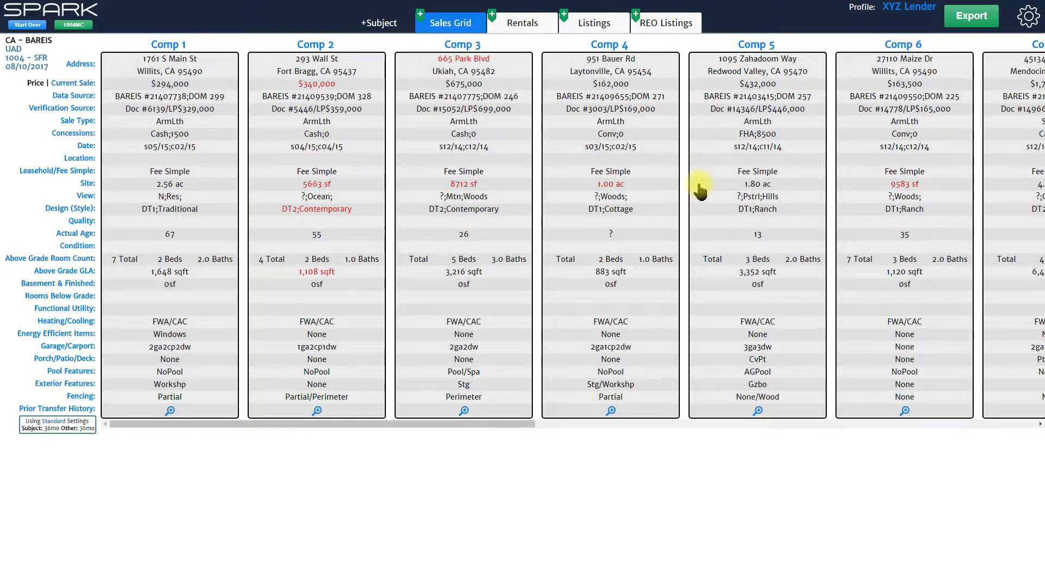
- Compare the sales grid under the Standard profile with the XYZ Lender profile, ending on XYZ Lender
{"action": "left_click", "coordinate": [901, 11]}
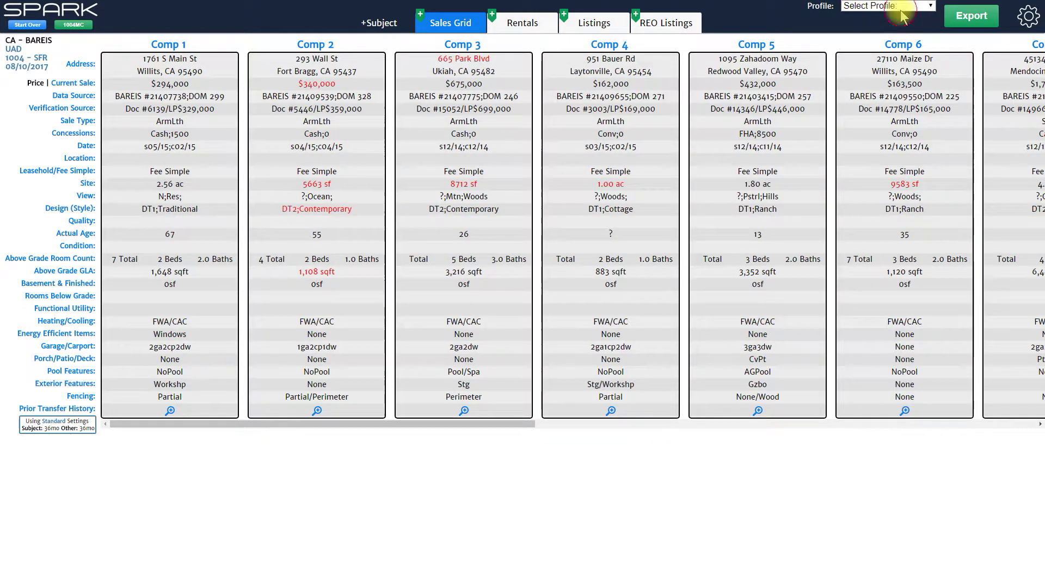
{"action": "left_click", "coordinate": [902, 11]}
{"action": "left_click", "coordinate": [881, 35]}
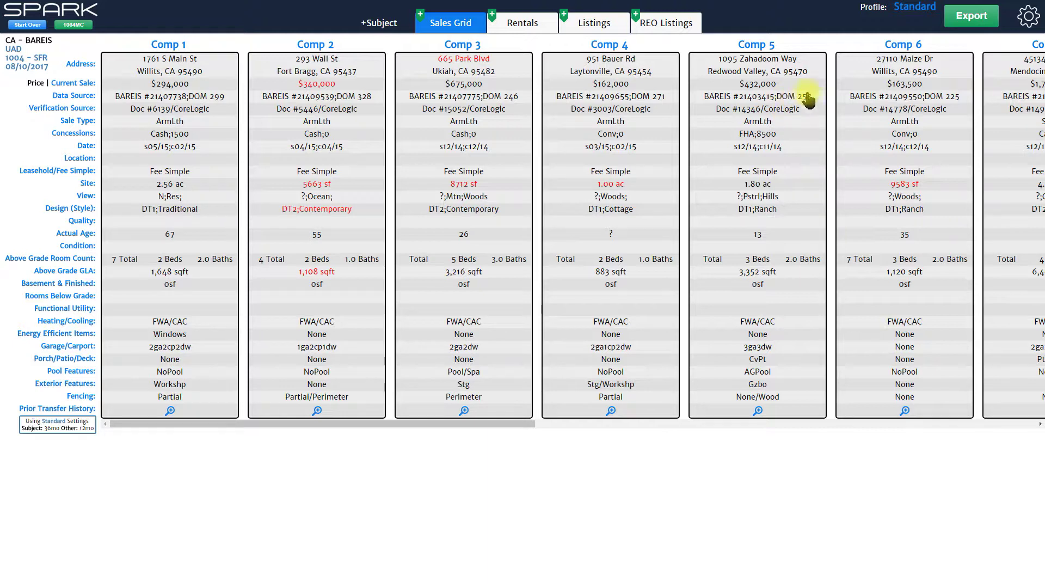
{"action": "left_click", "coordinate": [919, 11]}
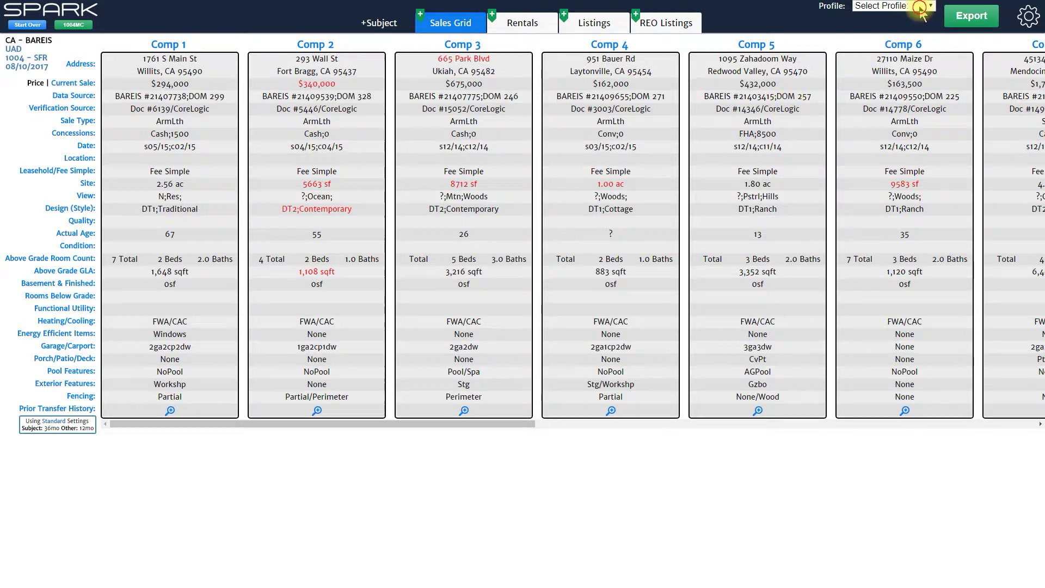
{"action": "left_click", "coordinate": [920, 7]}
{"action": "left_click", "coordinate": [882, 73]}
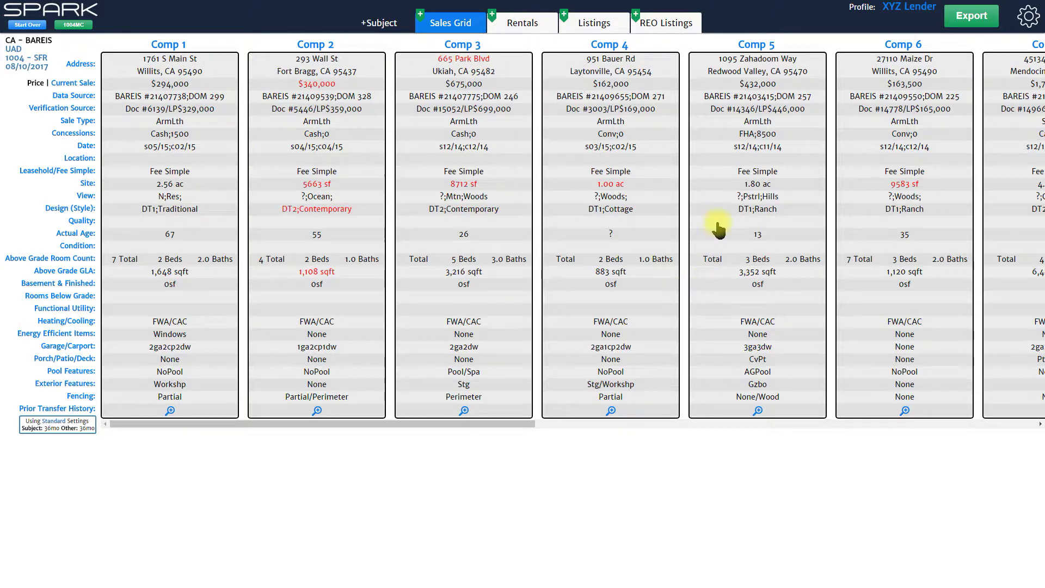
{"action": "left_click", "coordinate": [1029, 18]}
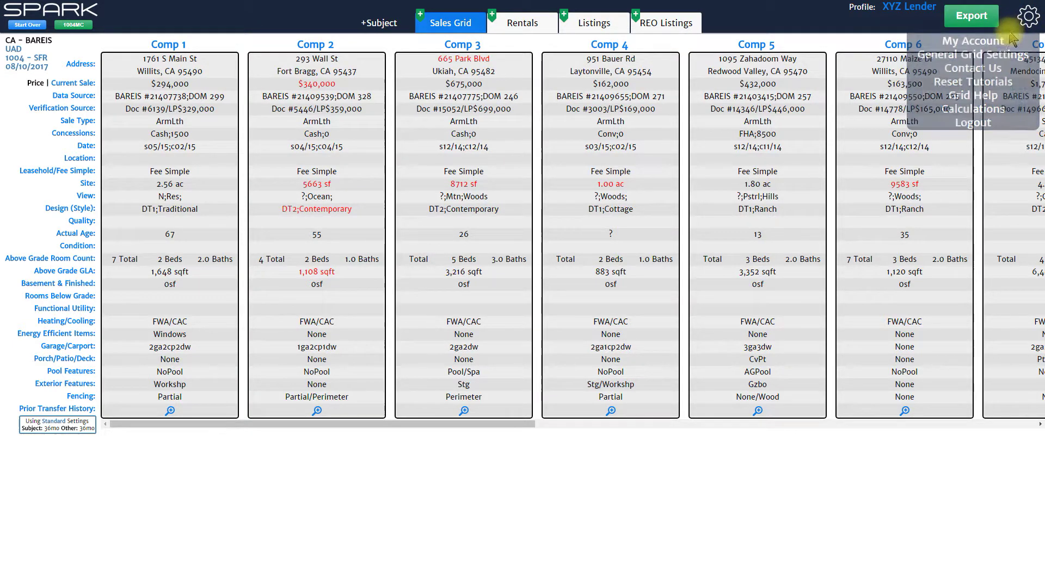
{"action": "left_click", "coordinate": [1029, 19]}
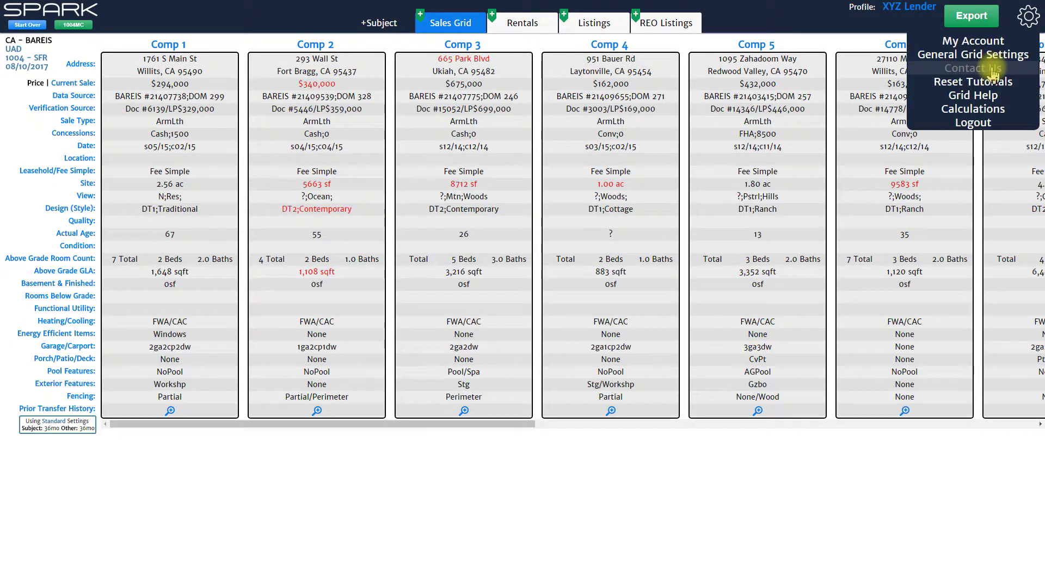